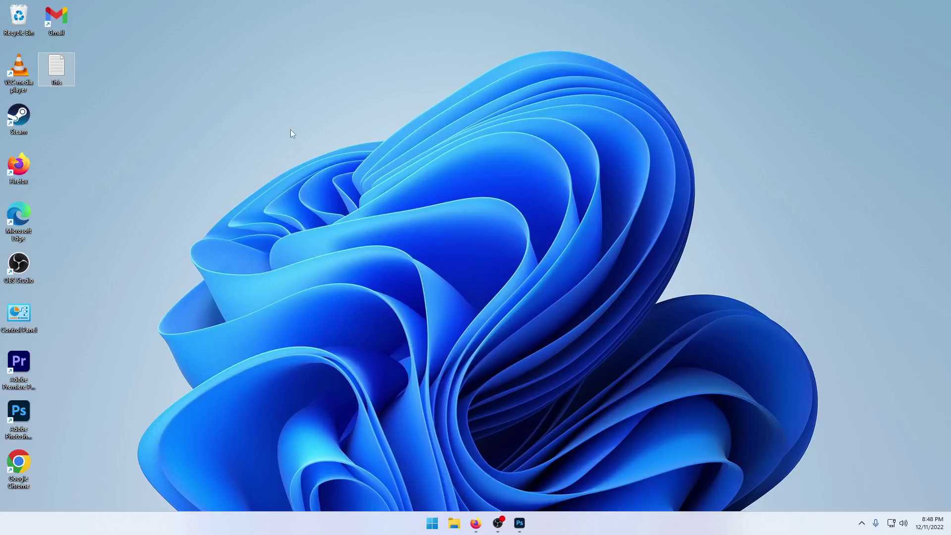
Test drag-and-drop by dragging the This file and box-selecting on the desktop.
{"action": "left_click_drag", "start_coordinate": [168, 86], "coordinate": [56, 68]}
{"action": "left_click_drag", "start_coordinate": [163, 108], "coordinate": [229, 142]}
{"action": "left_click_drag", "start_coordinate": [283, 173], "coordinate": [280, 149]}
{"action": "mouse_move", "coordinate": [54, 72]}
{"action": "left_mouse_down"}
{"action": "mouse_move", "coordinate": [100, 73]}
{"action": "mouse_move", "coordinate": [20, 69]}
{"action": "mouse_move", "coordinate": [57, 72]}
{"action": "left_mouse_up"}
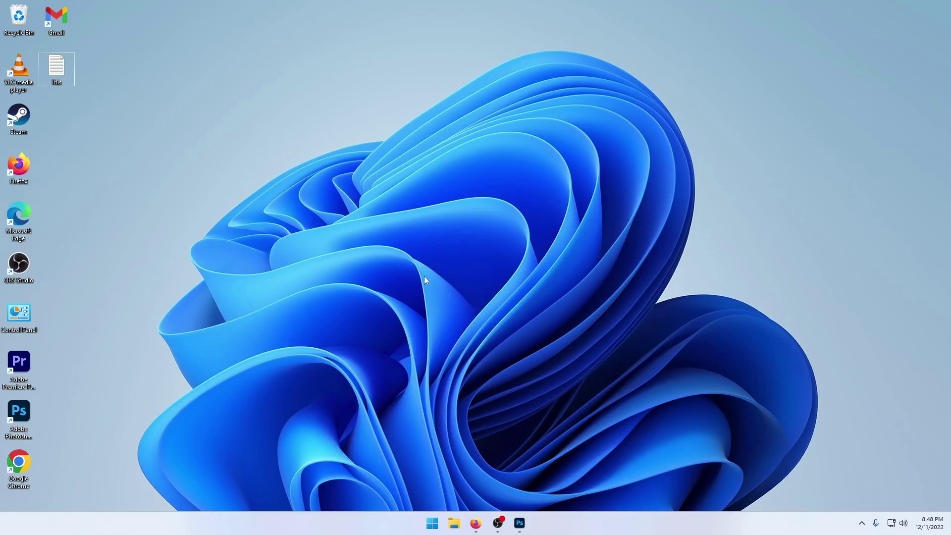
Restart the Windows Explorer process from Task Manager, then close Task Manager.
{"action": "right_click", "coordinate": [432, 523]}
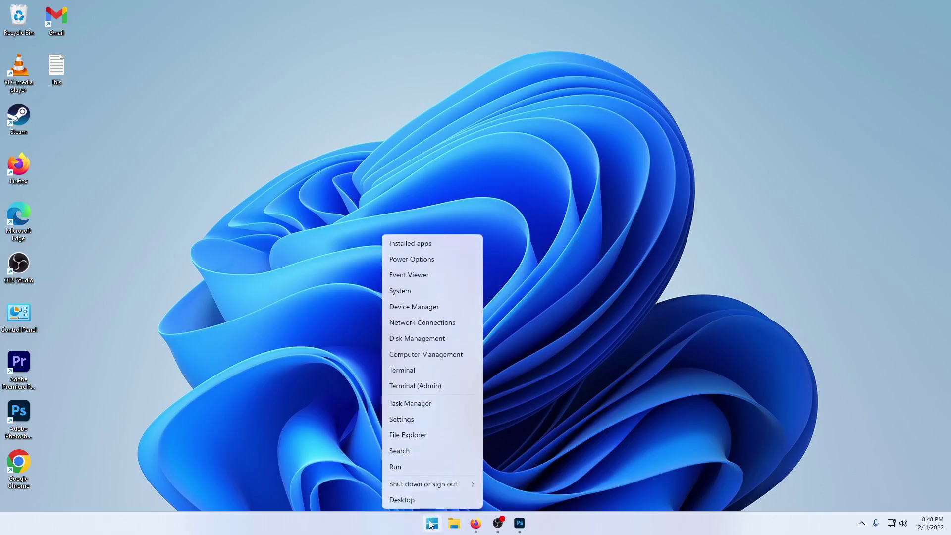
{"action": "left_click", "coordinate": [433, 407]}
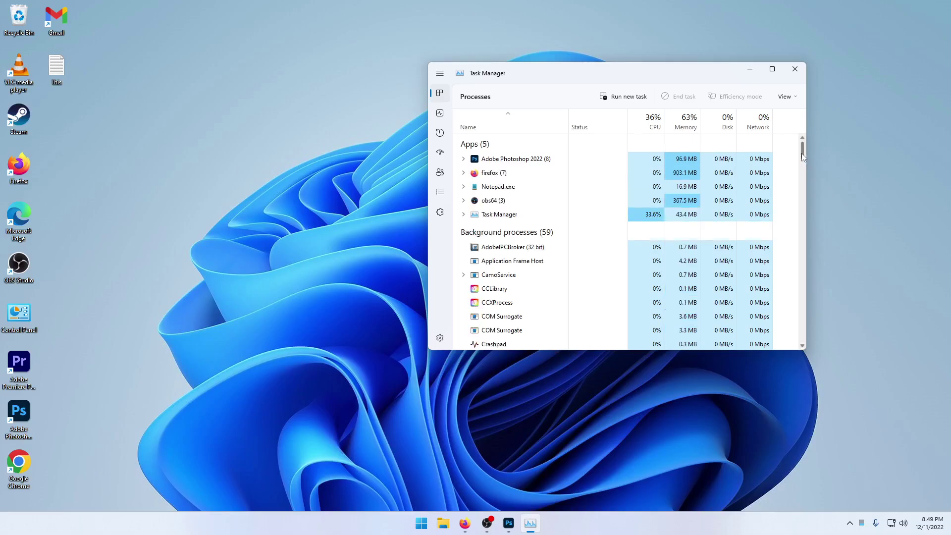
{"action": "left_click_drag", "start_coordinate": [801, 153], "coordinate": [804, 340]}
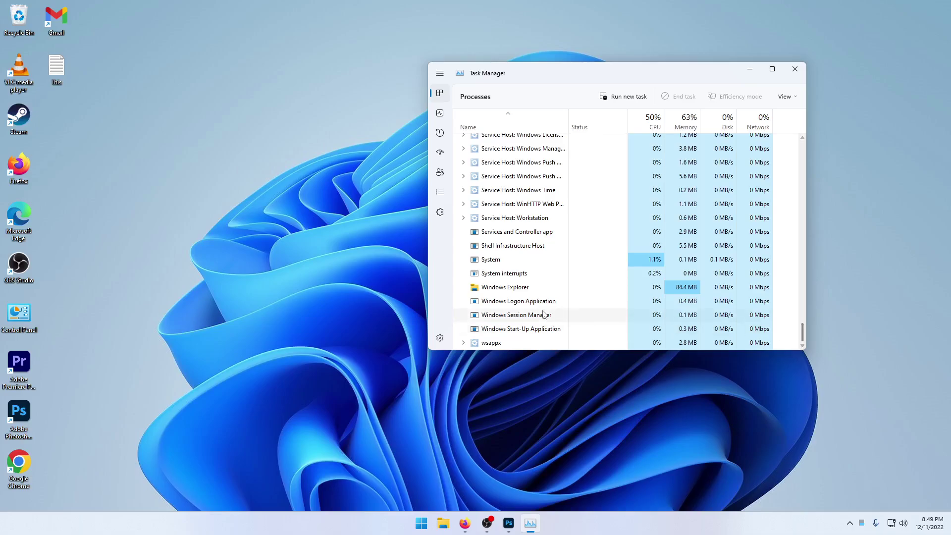
{"action": "left_click", "coordinate": [501, 290]}
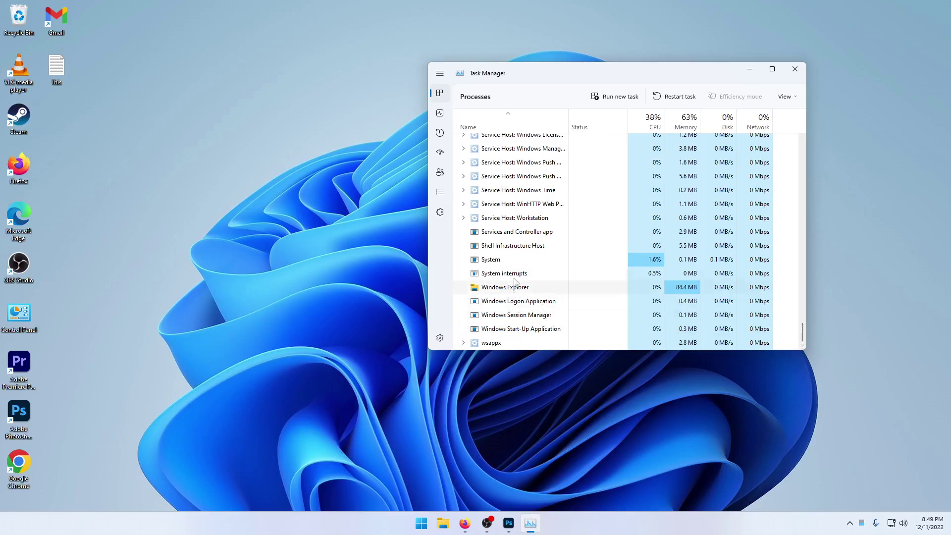
{"action": "right_click", "coordinate": [544, 289]}
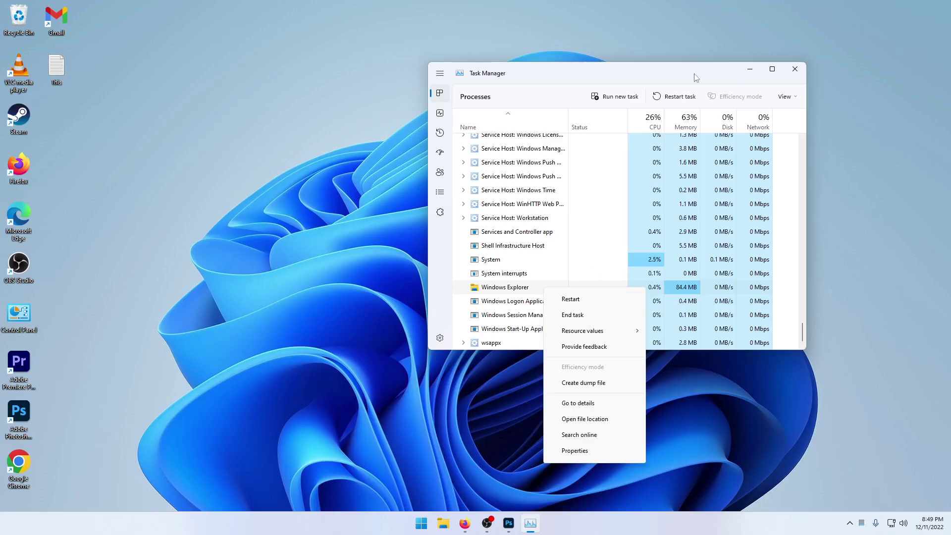
{"action": "left_click", "coordinate": [533, 287]}
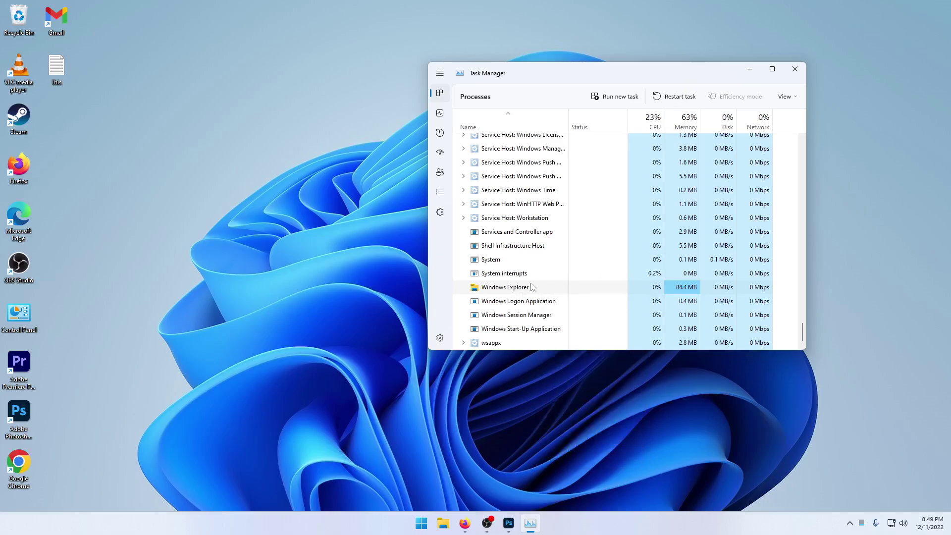
{"action": "left_click", "coordinate": [673, 98]}
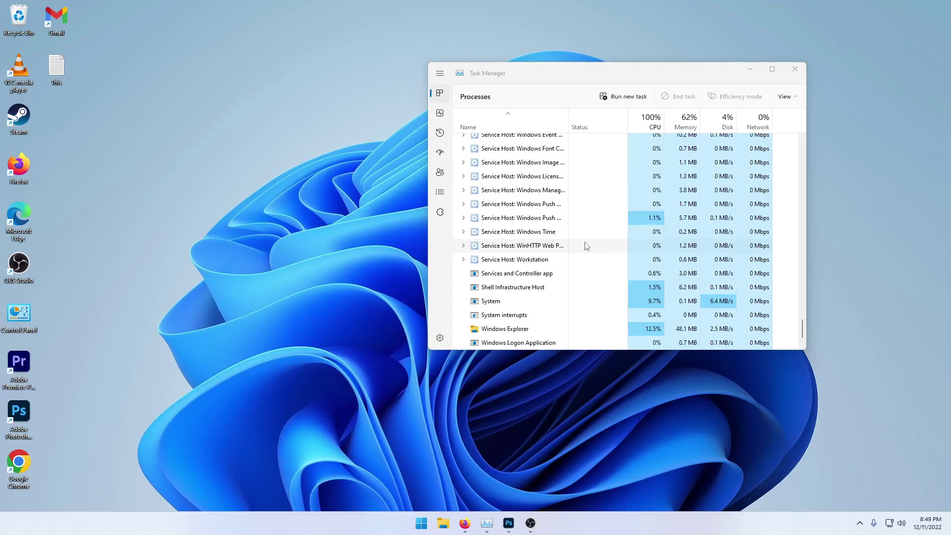
{"action": "left_click", "coordinate": [794, 69]}
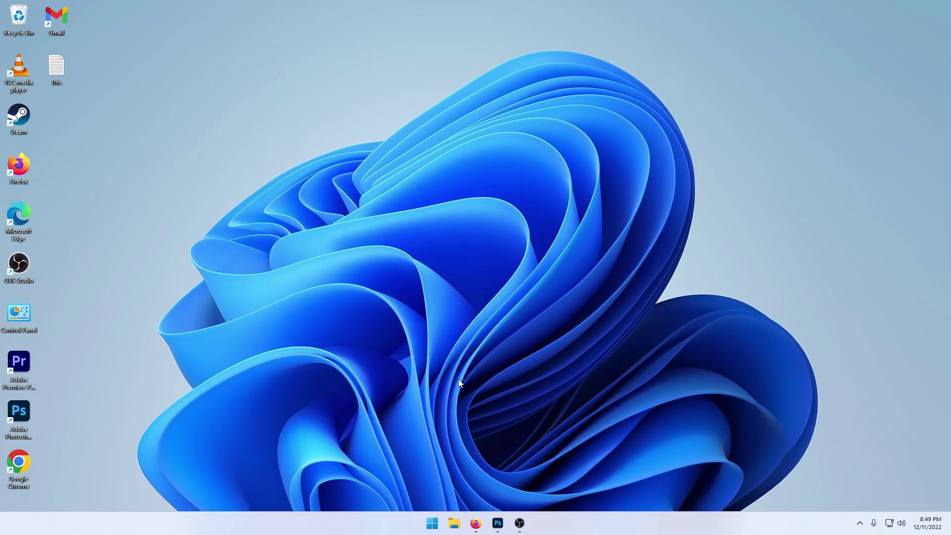
Open Device Manager, center its window and expand Mice and other pointing devices.
{"action": "right_click", "coordinate": [432, 524]}
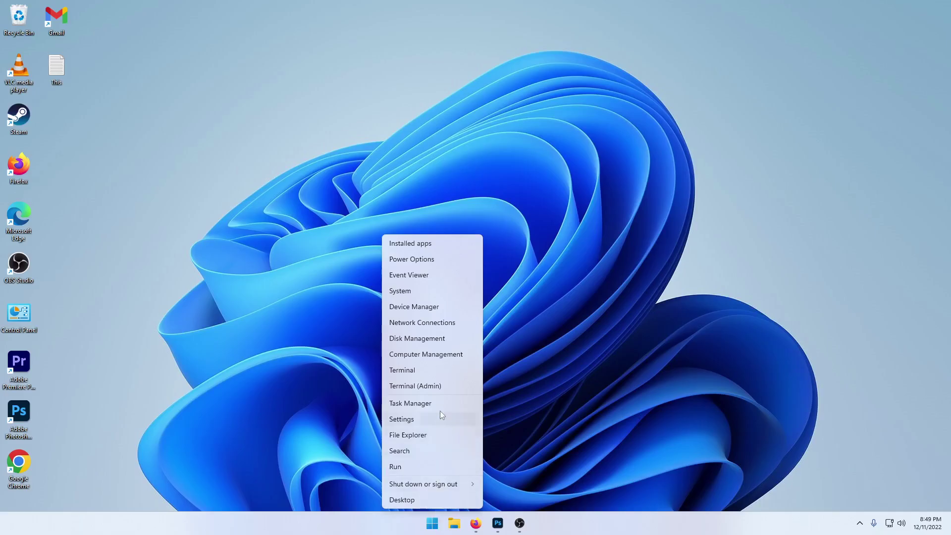
{"action": "left_click", "coordinate": [423, 310]}
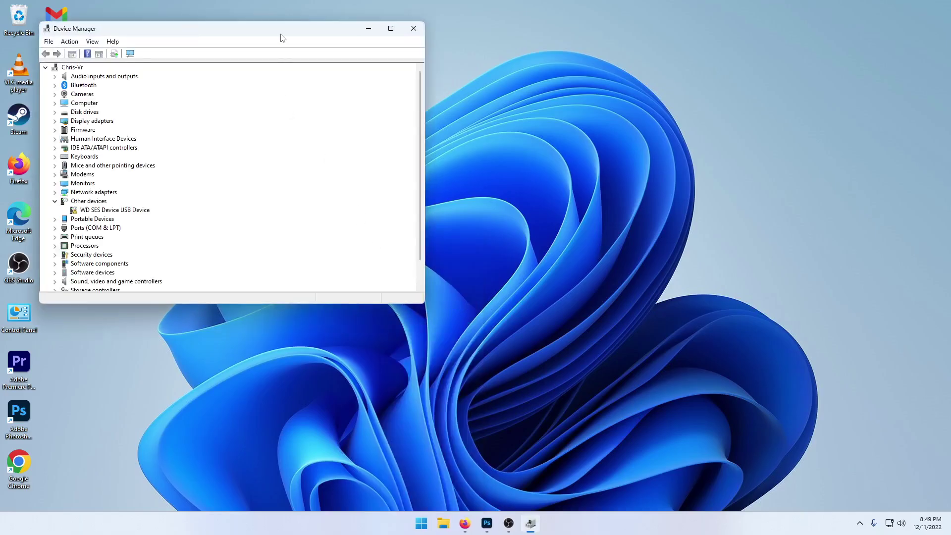
{"action": "left_click_drag", "start_coordinate": [282, 34], "coordinate": [515, 50]}
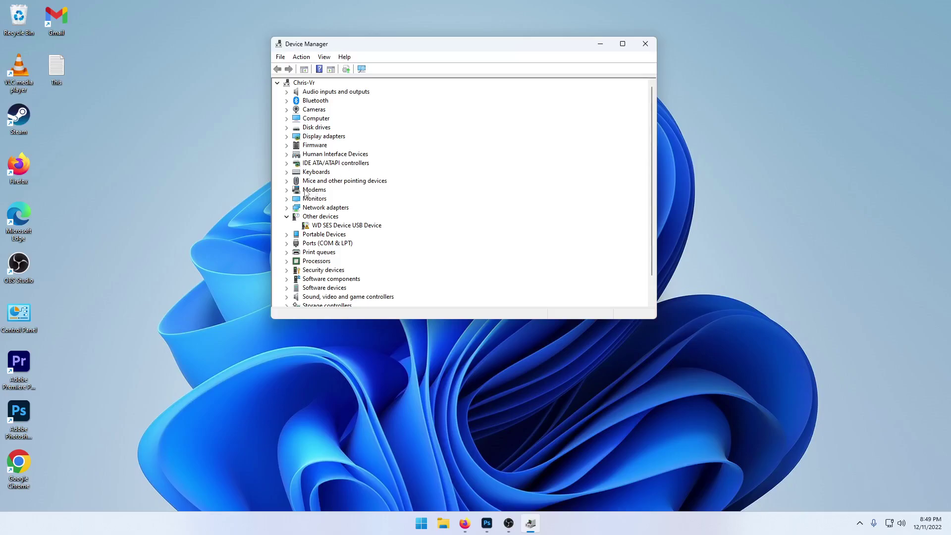
{"action": "left_click", "coordinate": [286, 182]}
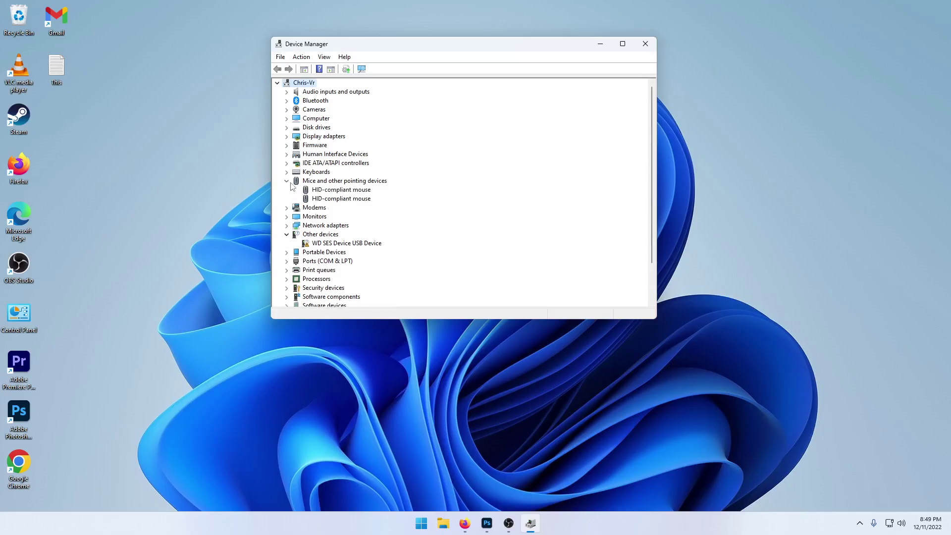
Uninstall the first HID-compliant mouse, rescan hardware to reinstall it, and close Device Manager.
{"action": "left_click", "coordinate": [321, 199]}
{"action": "left_click", "coordinate": [319, 191]}
{"action": "right_click", "coordinate": [319, 194]}
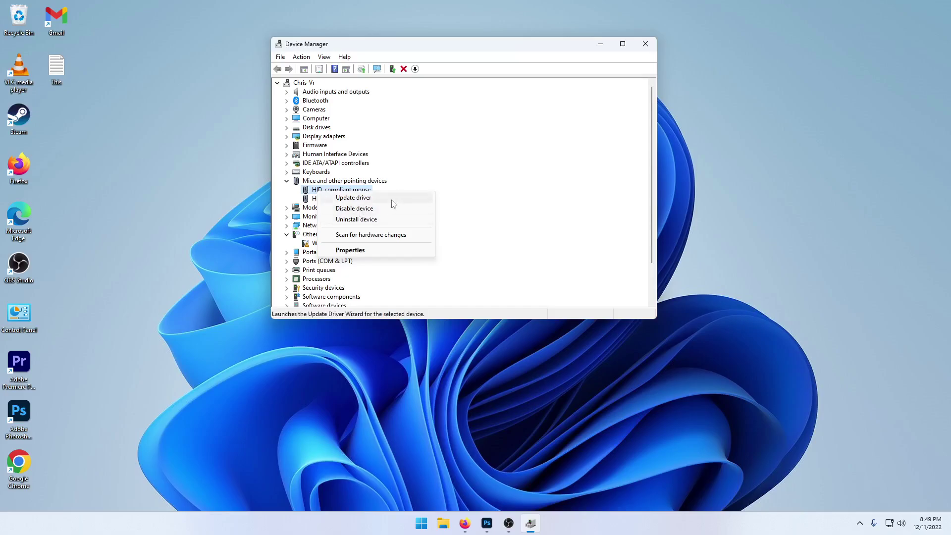
{"action": "left_click", "coordinate": [369, 219]}
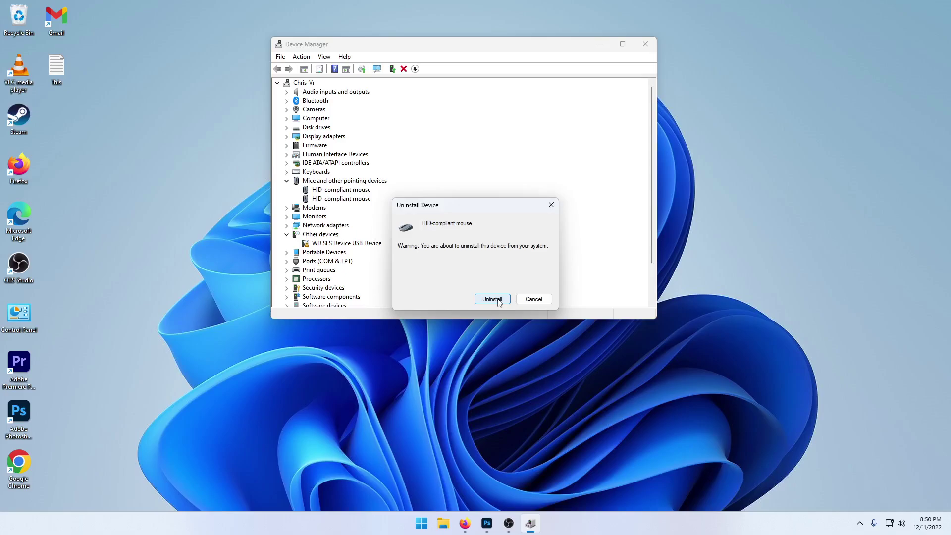
{"action": "left_click", "coordinate": [492, 300]}
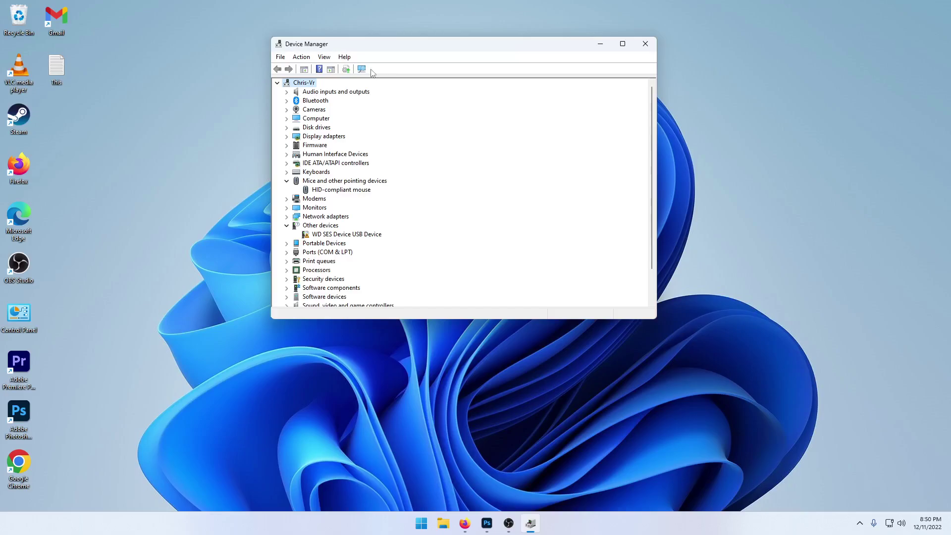
{"action": "left_click", "coordinate": [362, 68]}
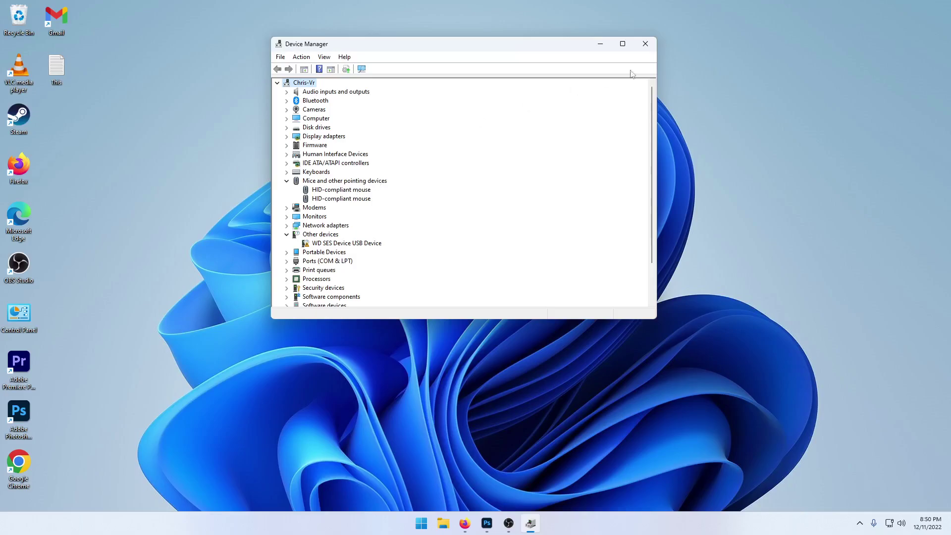
{"action": "left_click", "coordinate": [646, 44]}
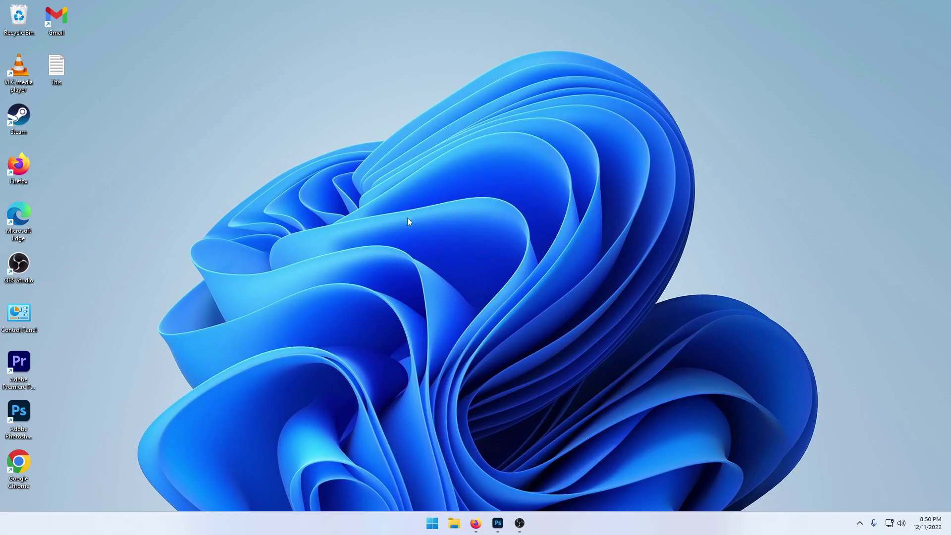
Launch the troubleshooter with msdt.exe -id DeviceDiagnostic and start detecting device problems.
{"action": "key", "text": "super+r"}
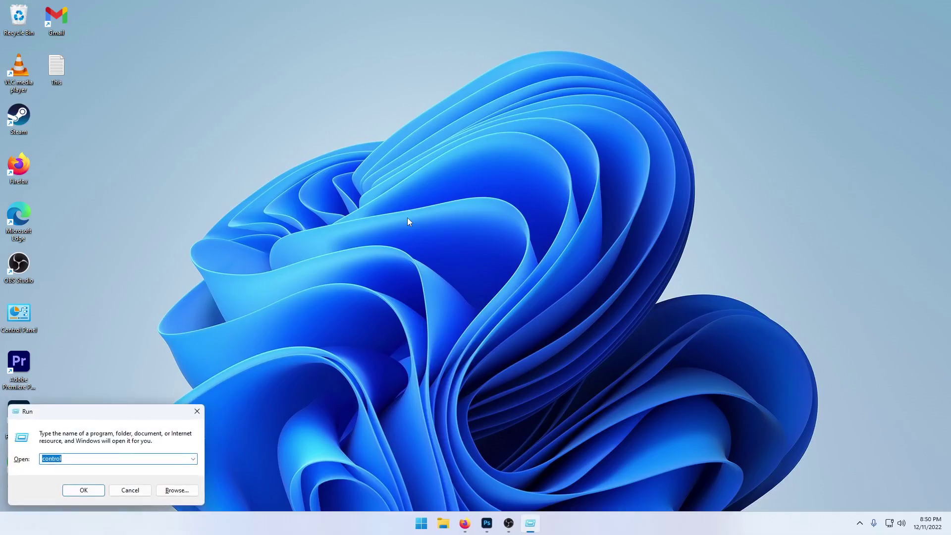
{"action": "key", "text": "BackSpace"}
{"action": "type", "text": "msd"}
{"action": "type", "text": "d DeviceDiagnostic"}
{"action": "key", "text": "Return"}
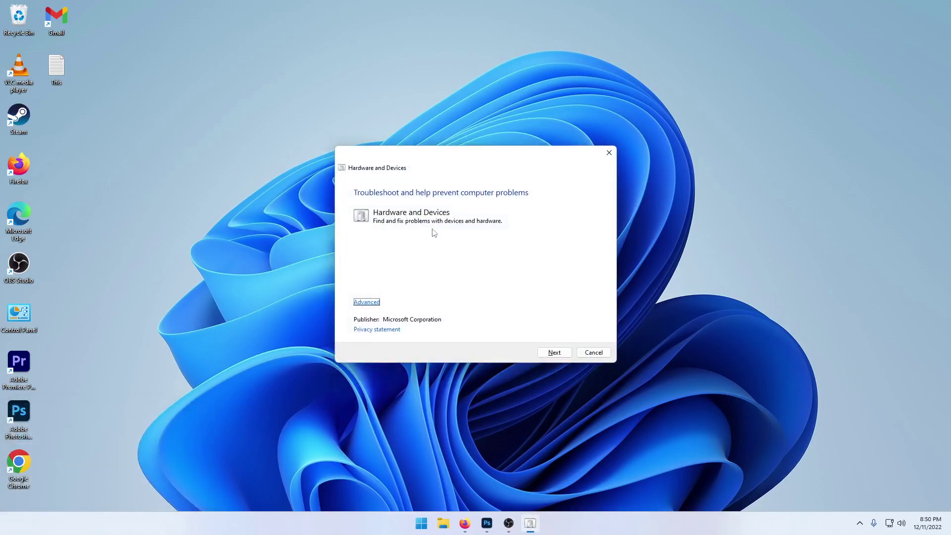
{"action": "left_click", "coordinate": [555, 352]}
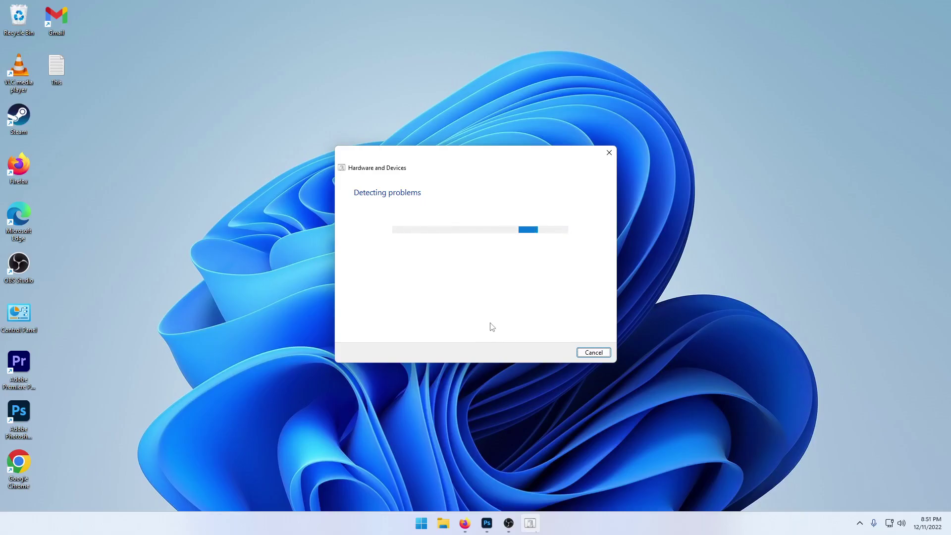
{"action": "left_click", "coordinate": [609, 153]}
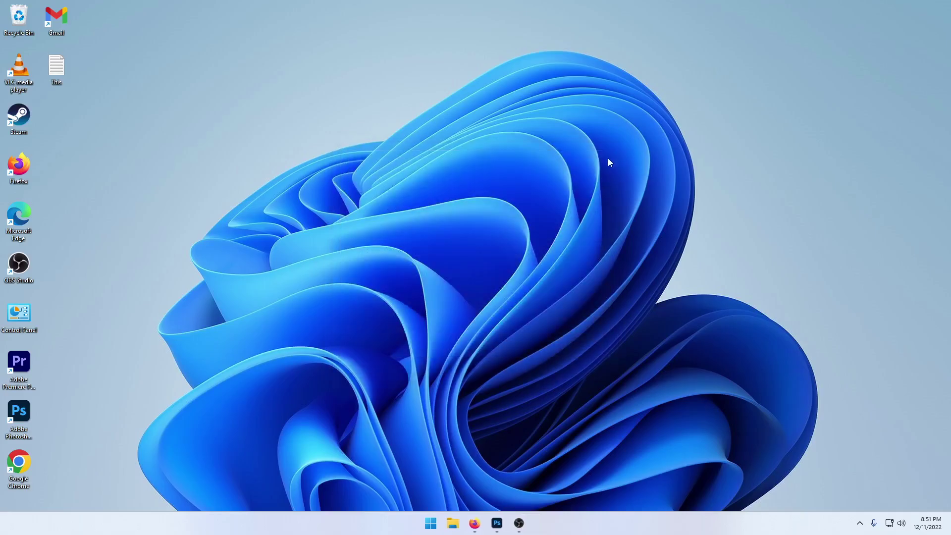
{"action": "key", "text": "super"}
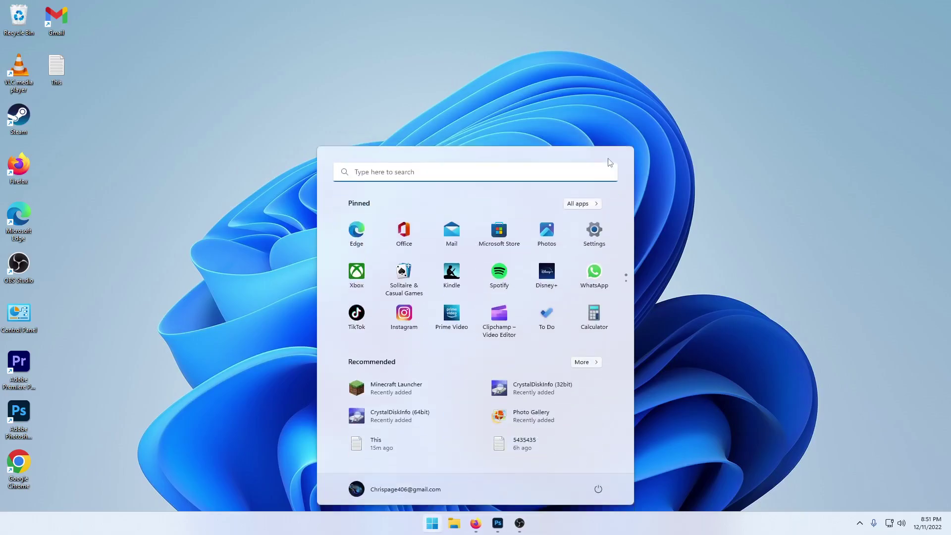
{"action": "type", "text": "ser"}
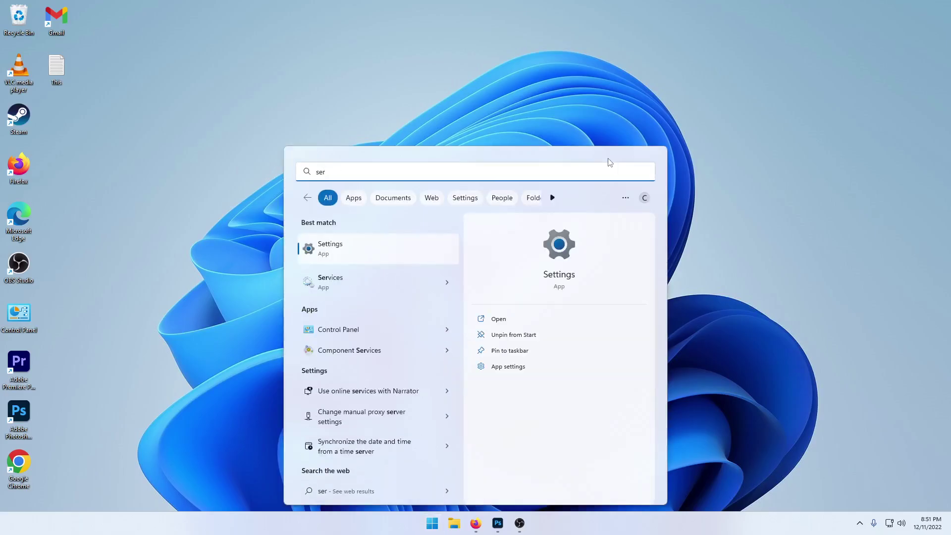
{"action": "left_click", "coordinate": [365, 289]}
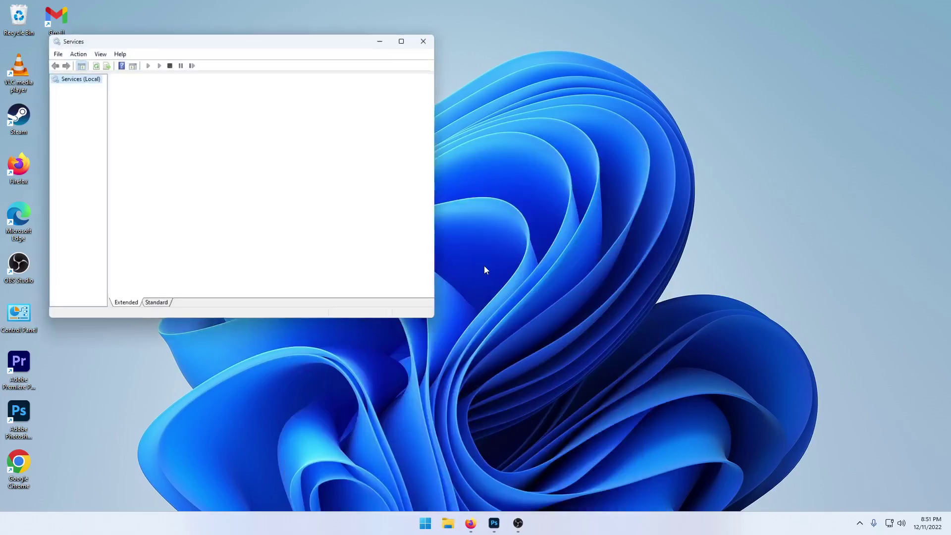
{"action": "left_click_drag", "start_coordinate": [323, 47], "coordinate": [598, 74]}
{"action": "left_click_drag", "start_coordinate": [714, 125], "coordinate": [720, 206]}
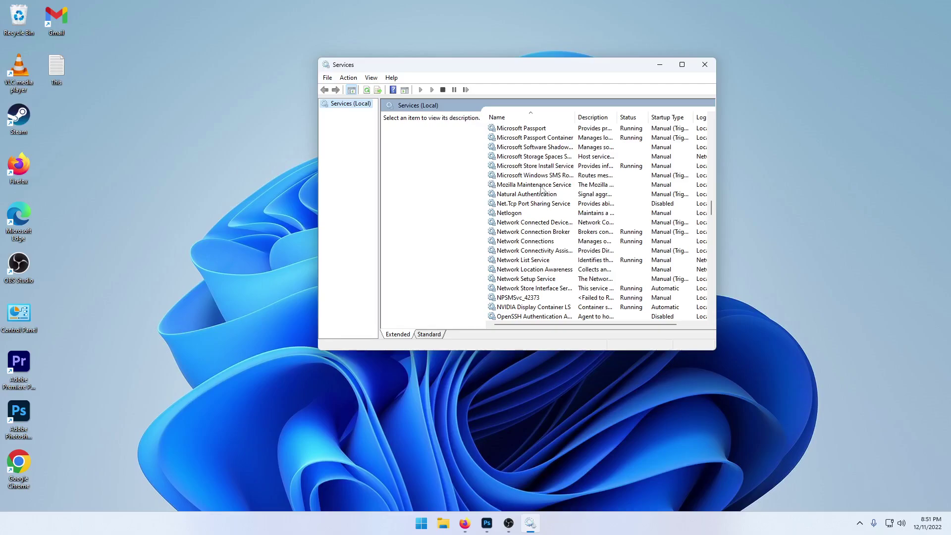
{"action": "left_click", "coordinate": [555, 226]}
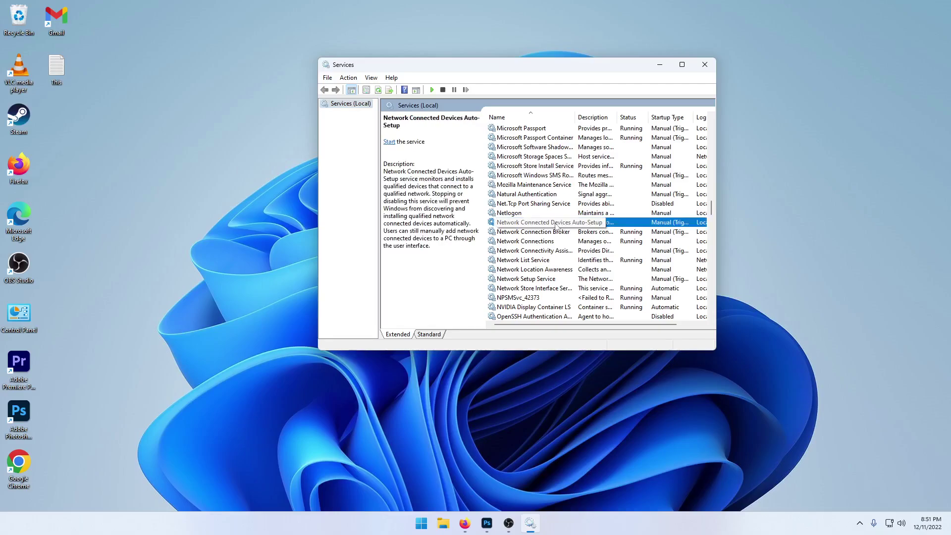
{"action": "right_click", "coordinate": [558, 226]}
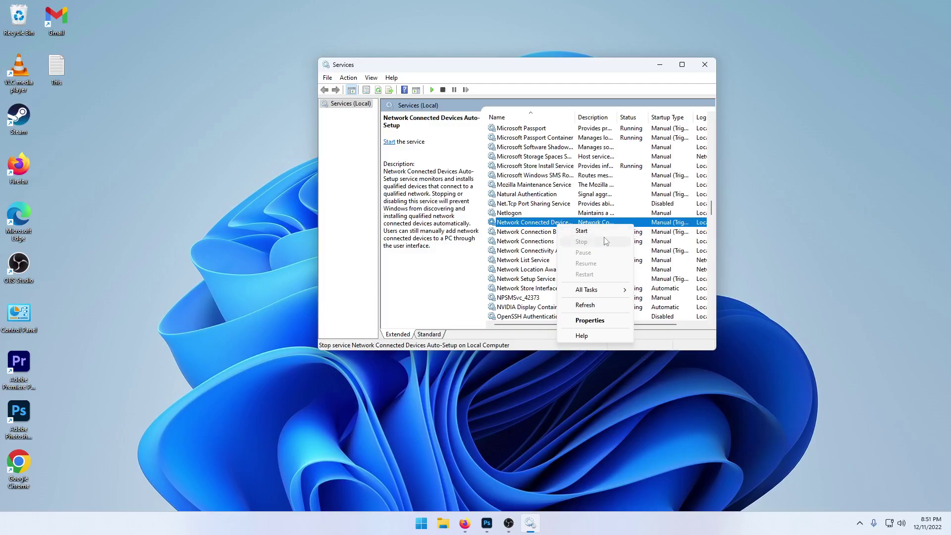
{"action": "left_click", "coordinate": [711, 69]}
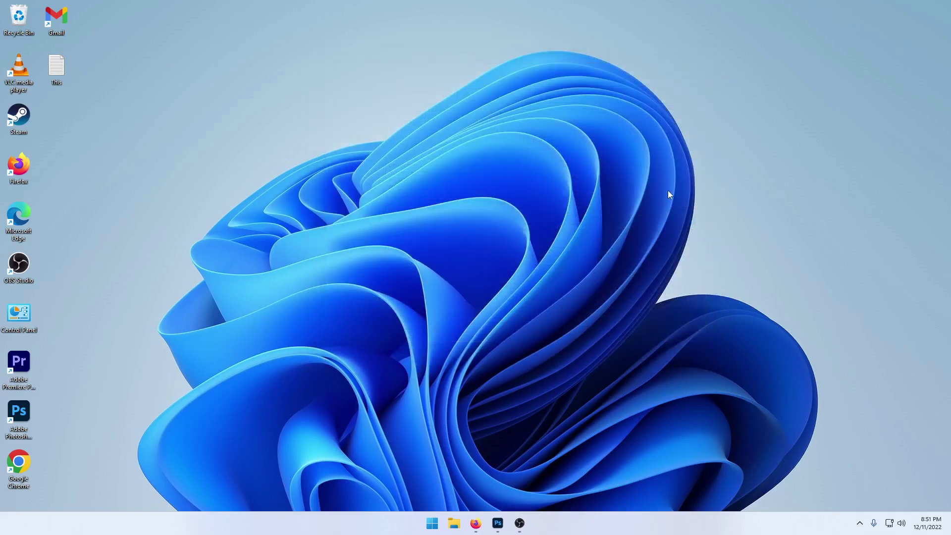
{"action": "key", "text": "super"}
{"action": "type", "text": "reg"}
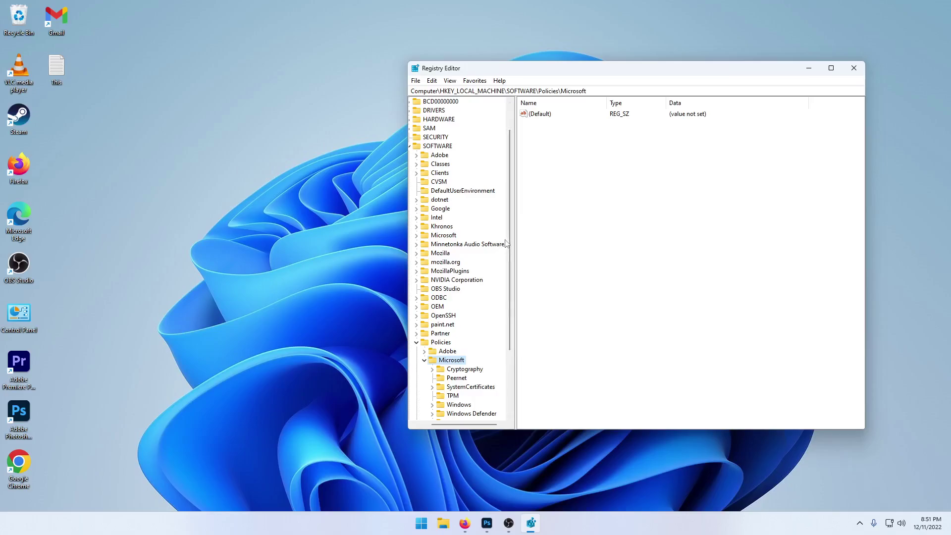
{"action": "left_click_drag", "start_coordinate": [509, 244], "coordinate": [516, 119]}
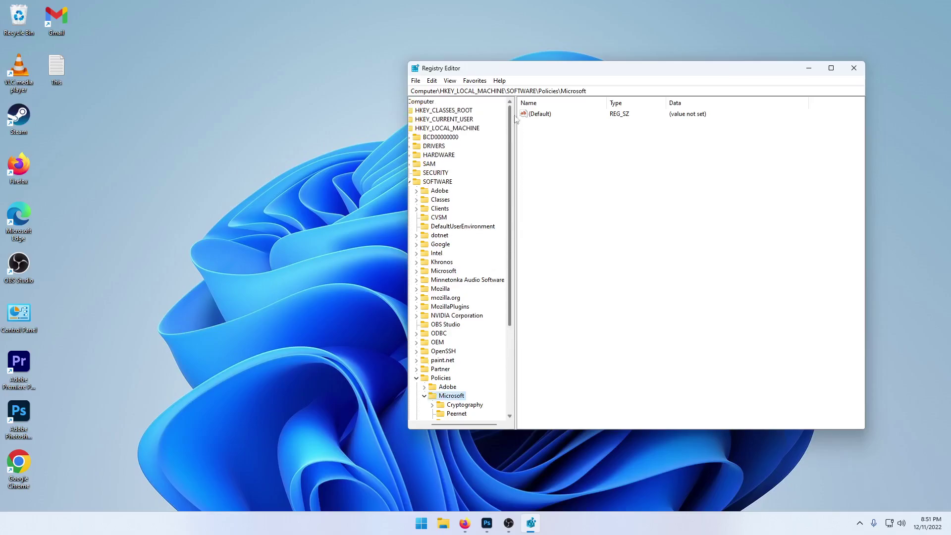
{"action": "left_click", "coordinate": [415, 128]}
{"action": "left_click_drag", "start_coordinate": [407, 129], "coordinate": [366, 128]}
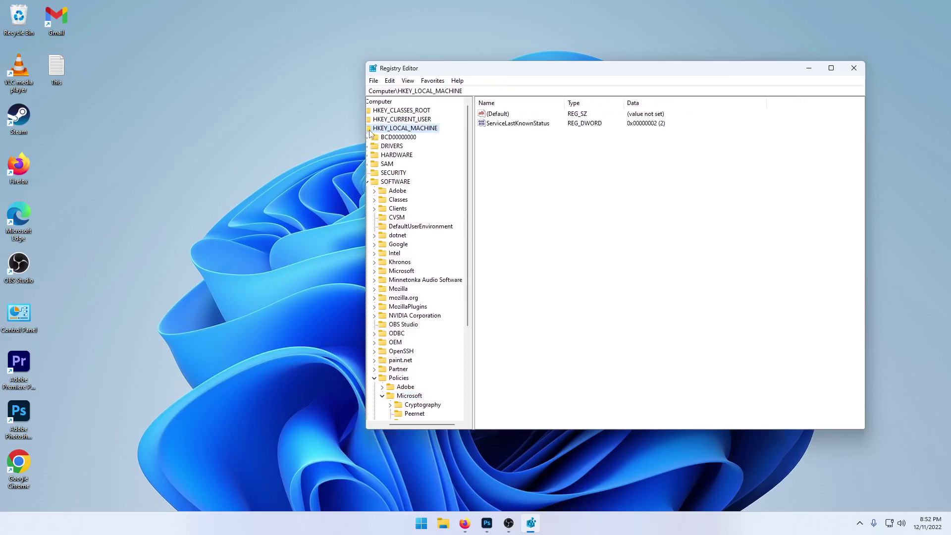
{"action": "left_click", "coordinate": [380, 128]}
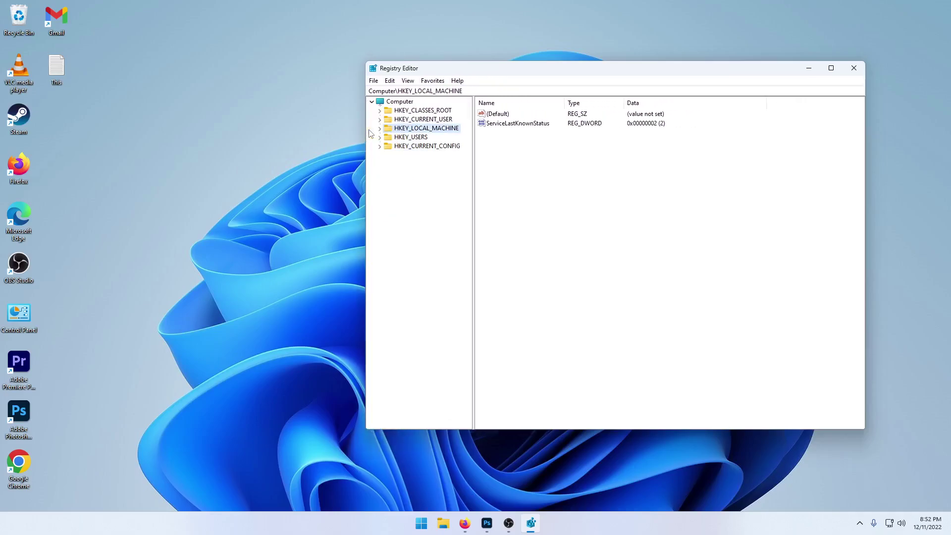
{"action": "double_click", "coordinate": [416, 121]}
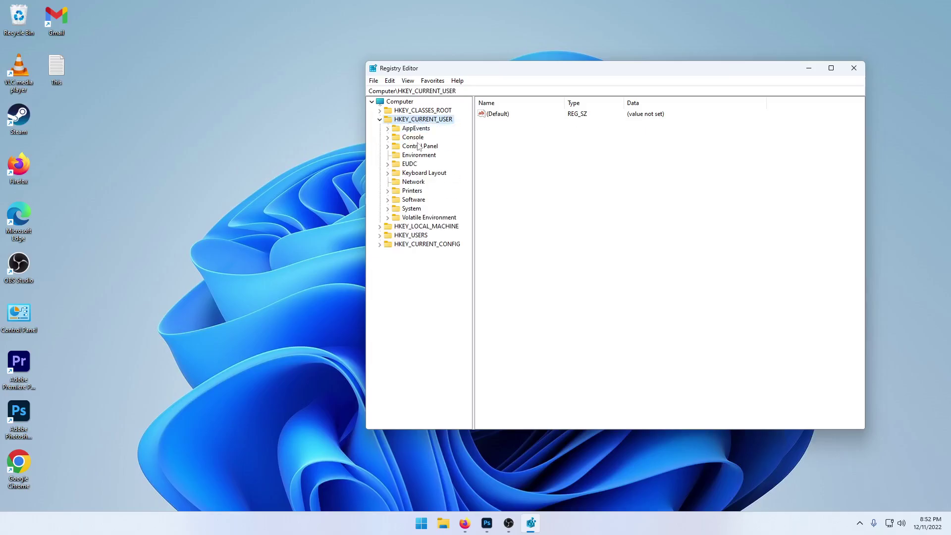
{"action": "double_click", "coordinate": [401, 147]}
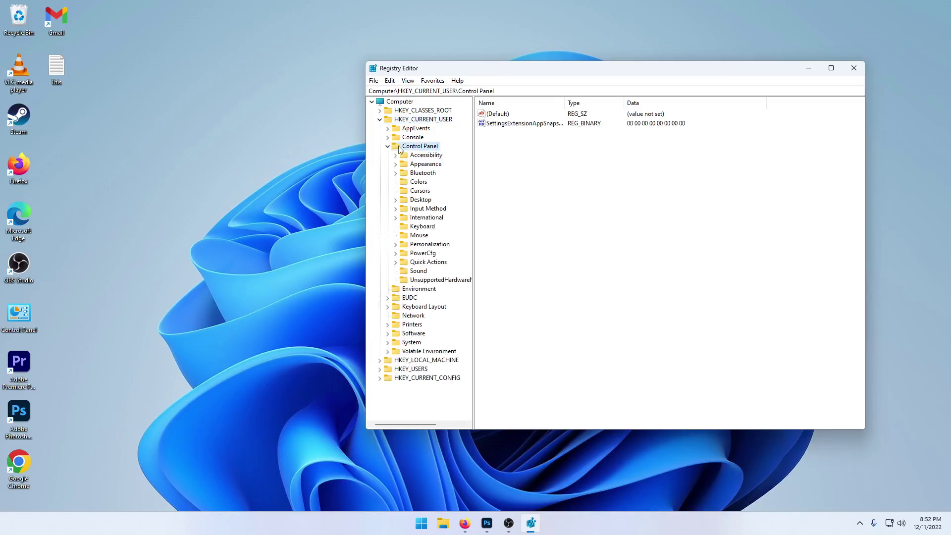
{"action": "double_click", "coordinate": [410, 200]}
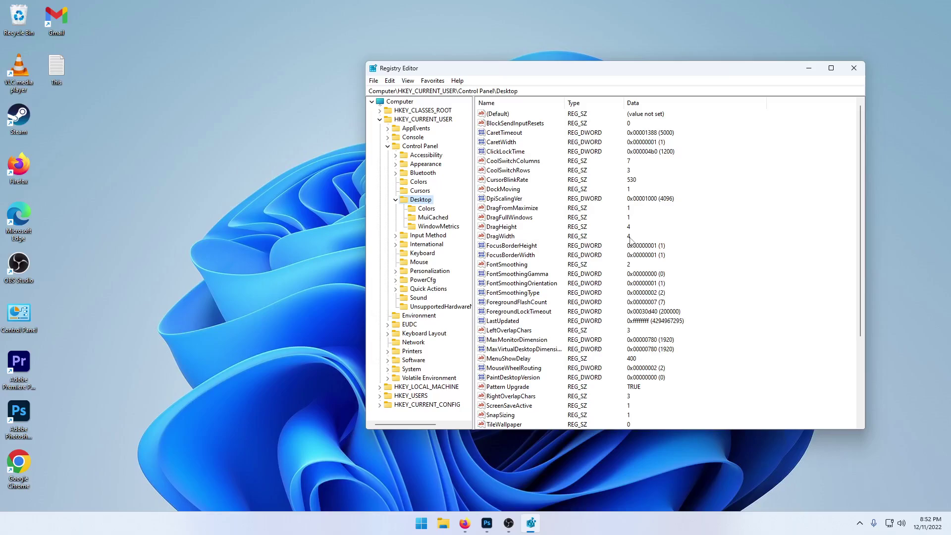
{"action": "left_click", "coordinate": [853, 68]}
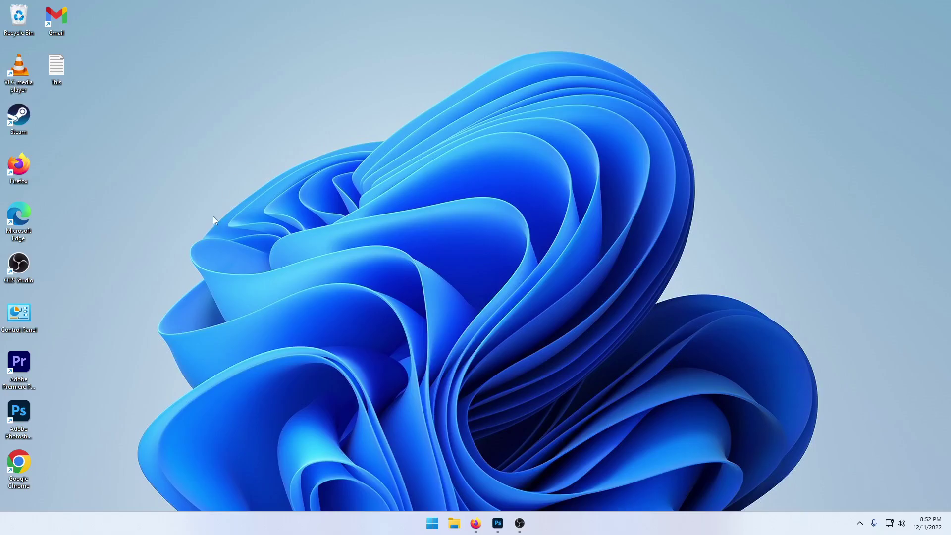
{"action": "left_click", "coordinate": [857, 525]}
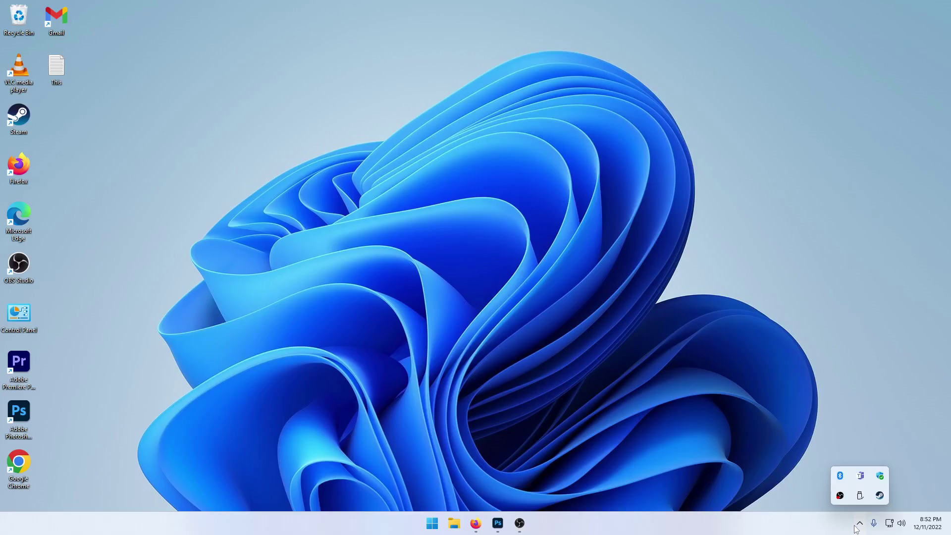
{"action": "left_click", "coordinate": [879, 476]}
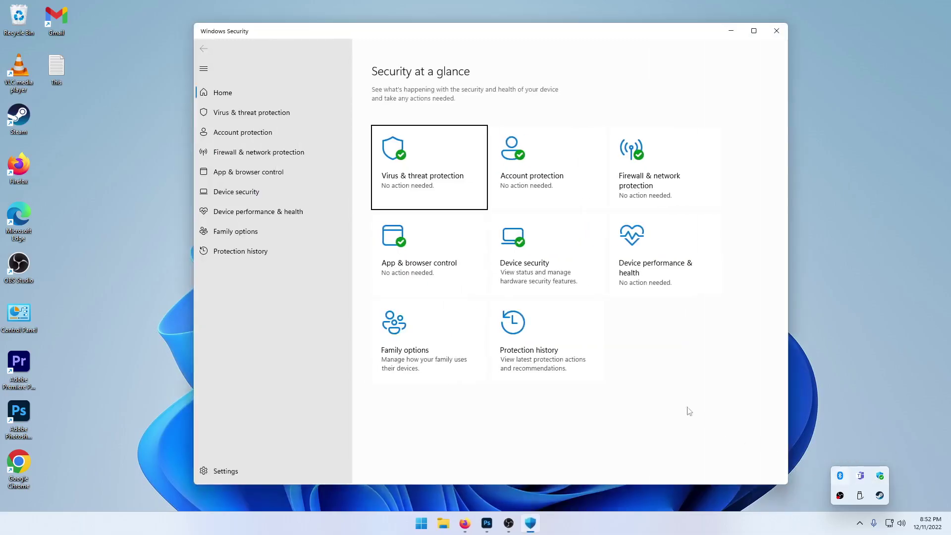
{"action": "left_click", "coordinate": [435, 187]}
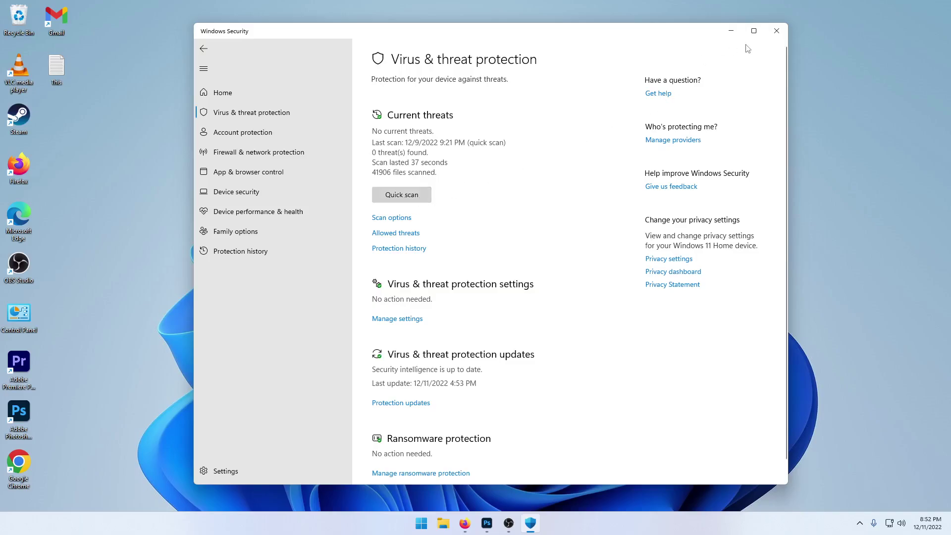
{"action": "left_click", "coordinate": [775, 32]}
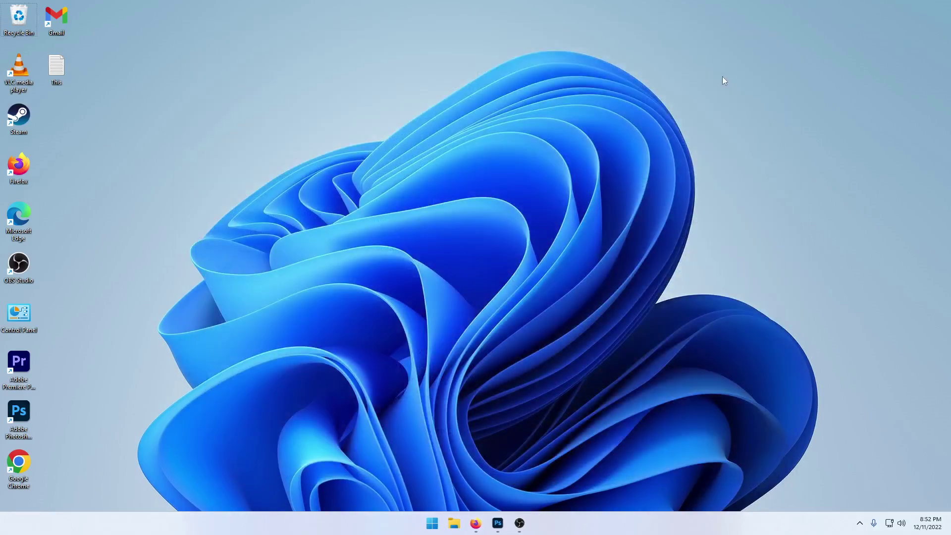
{"action": "key", "text": "super"}
{"action": "type", "text": "comm"}
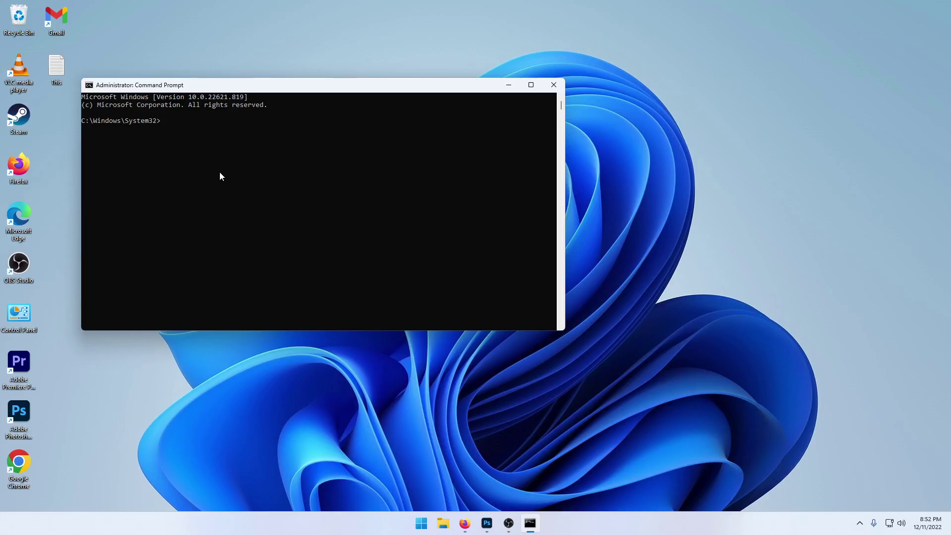
{"action": "type", "text": "sfc /scannow"}
{"action": "left_click_drag", "start_coordinate": [471, 87], "coordinate": [511, 88]}
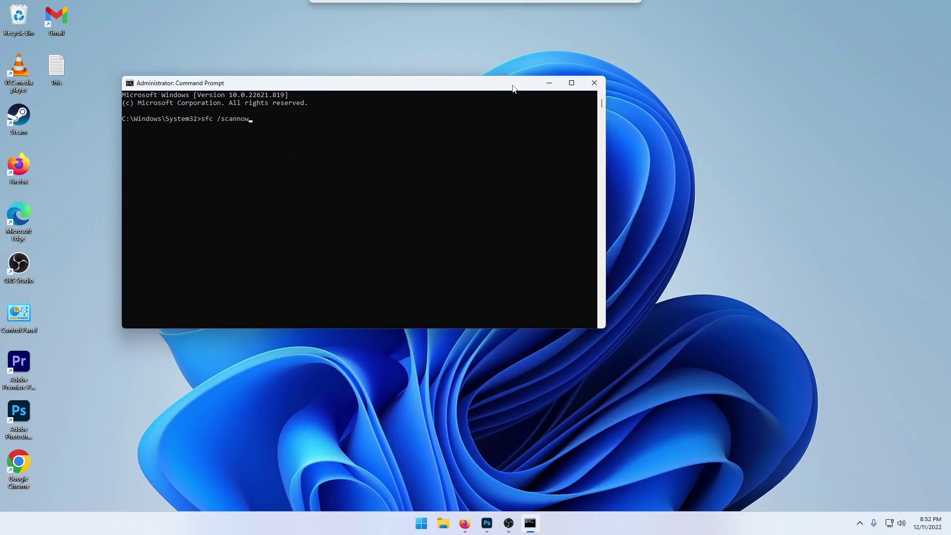
{"action": "left_click", "coordinate": [591, 83]}
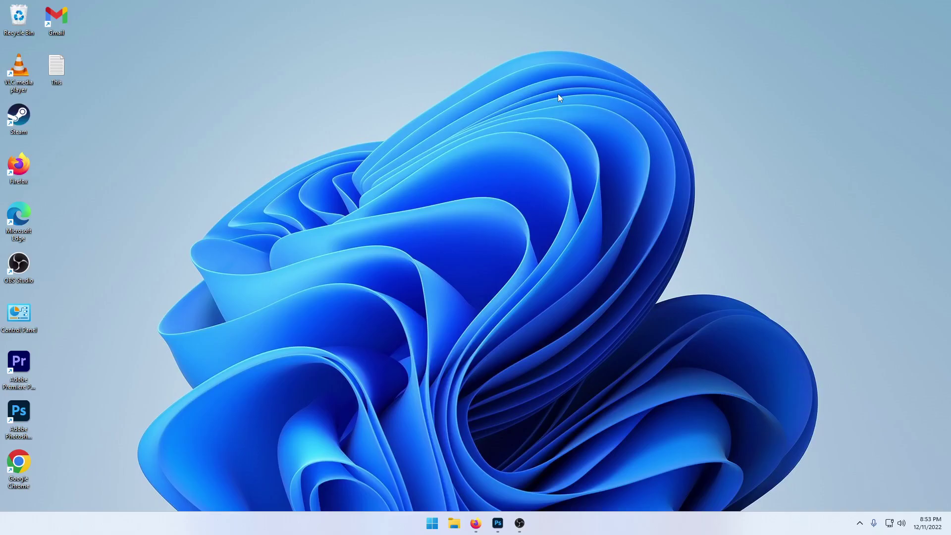
{"action": "key", "text": "super"}
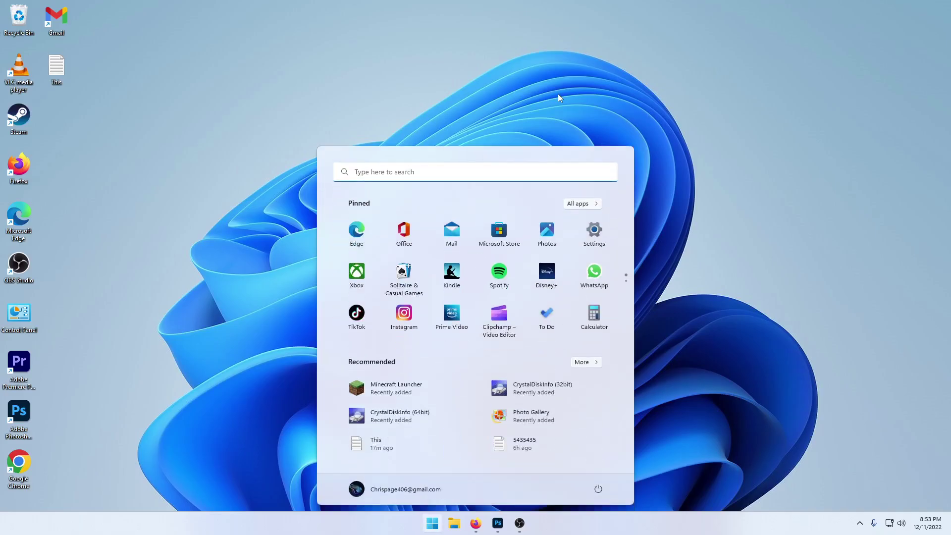
{"action": "type", "text": "reset"}
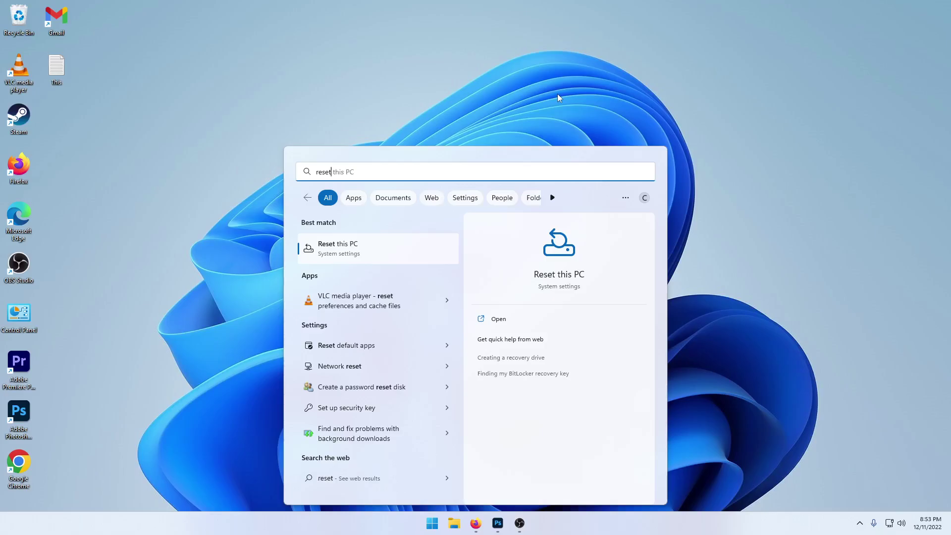
{"action": "key", "text": "Return"}
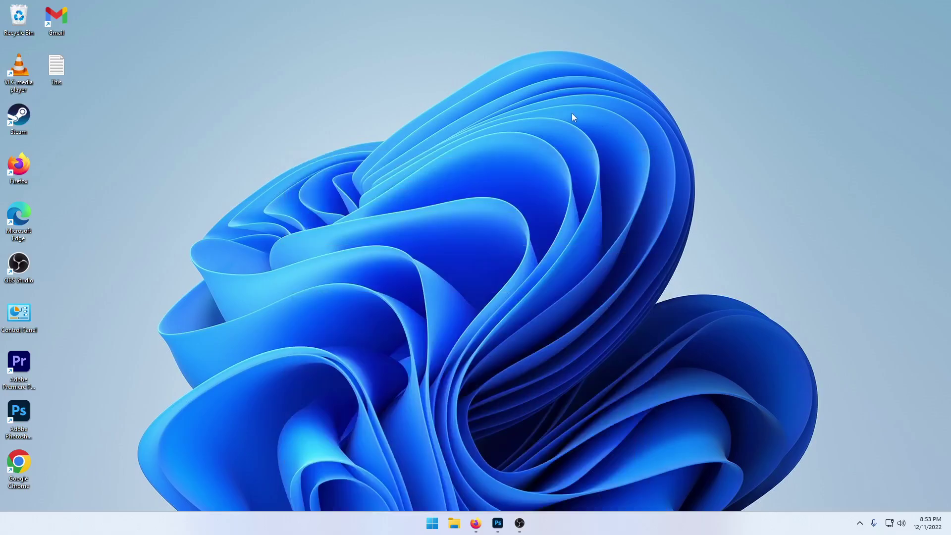